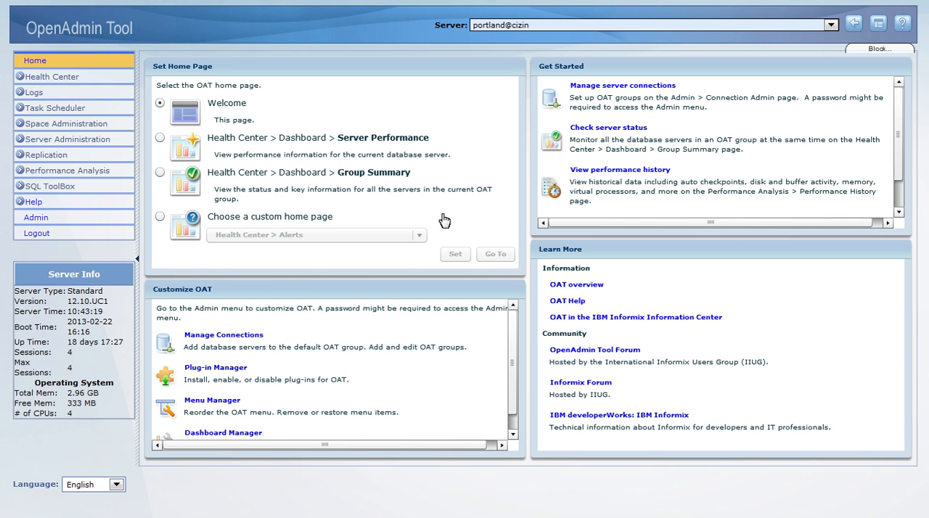
Open the expanded Tables and Indexes view in storage administration and show the testdb database
click(21, 123)
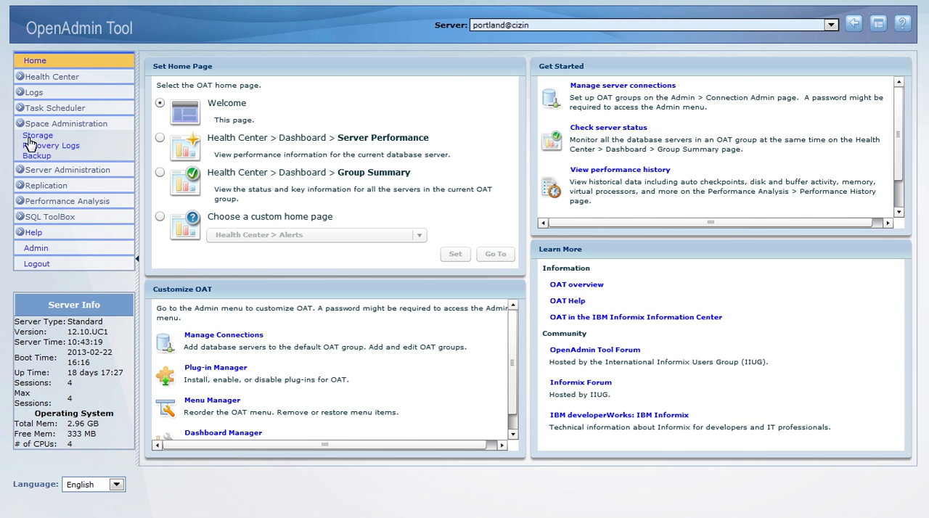
click(30, 137)
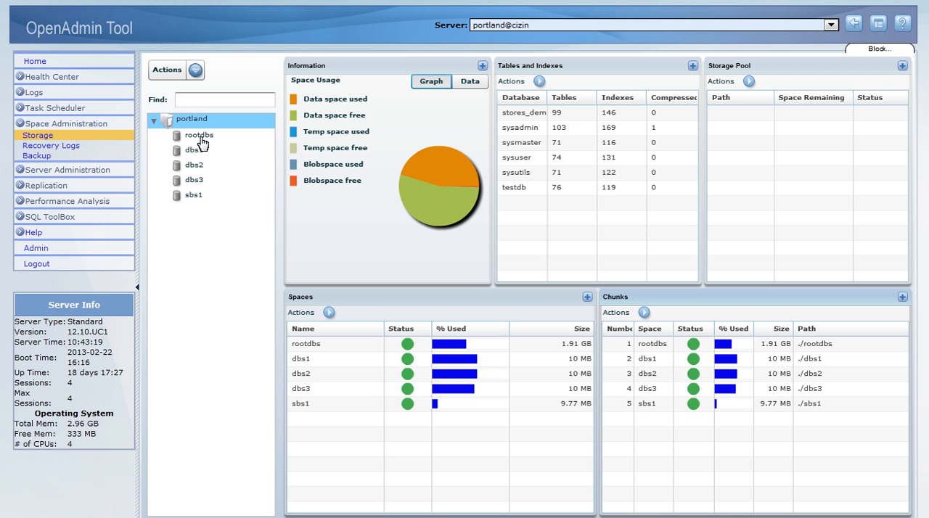
click(693, 66)
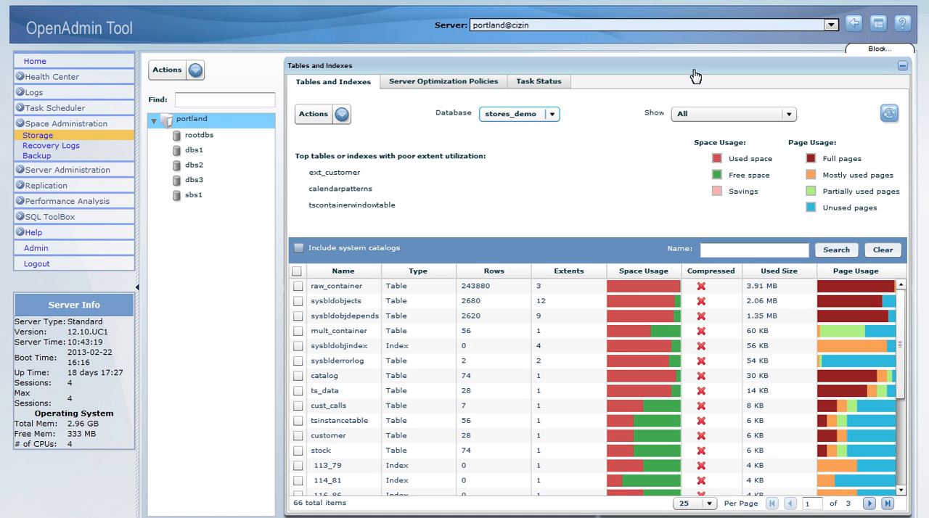
click(553, 115)
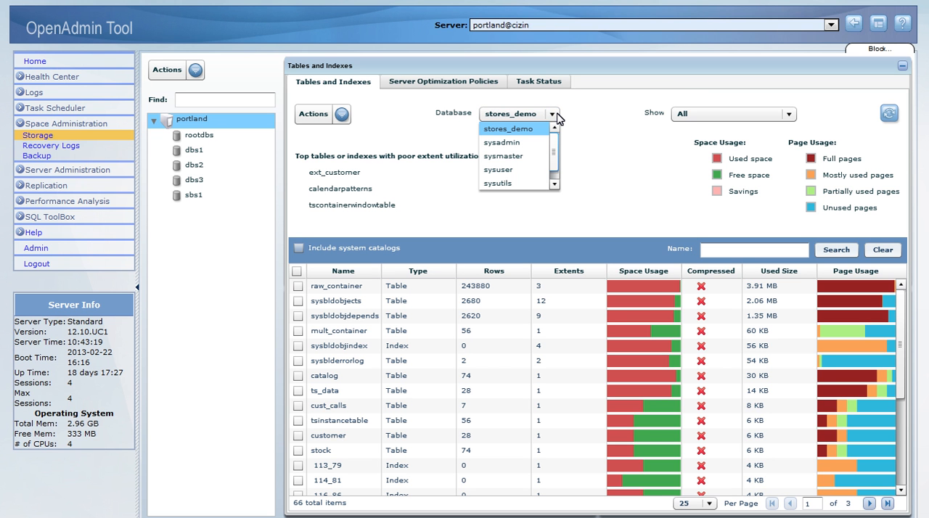
scroll(559, 145, down, 1)
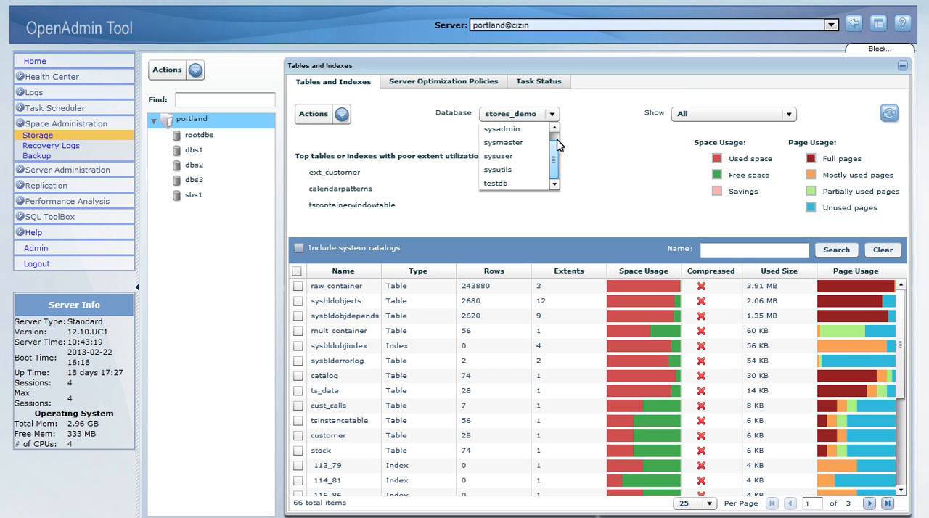
click(533, 185)
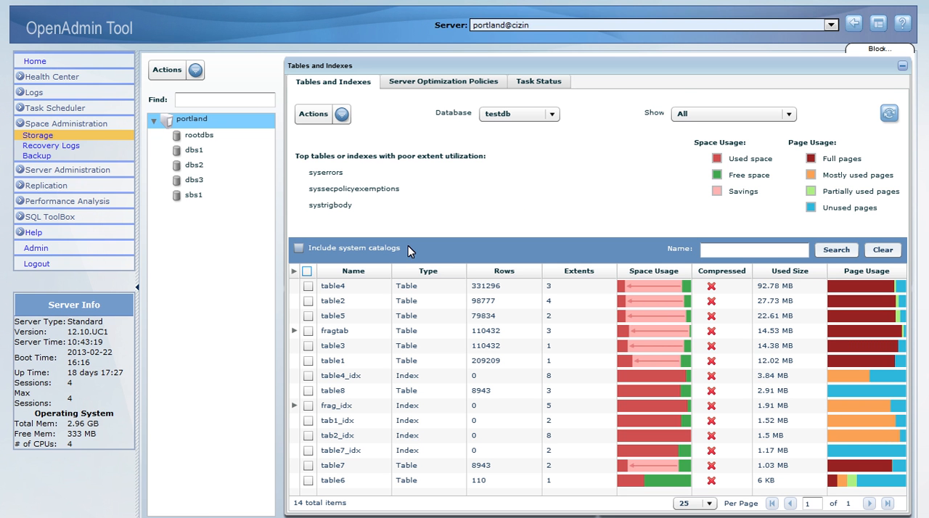
Update the space usage, page usage and compression estimate information for all tables and indexes in testdb
click(306, 271)
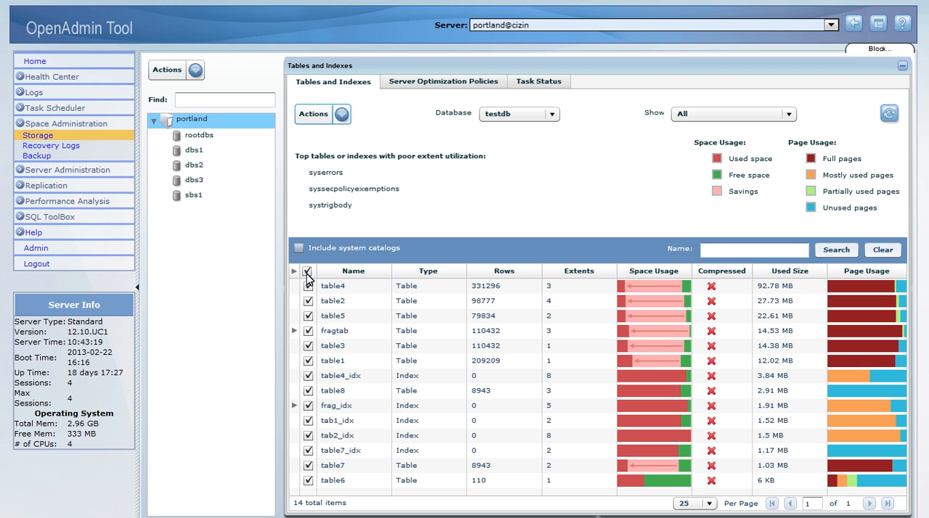
click(341, 113)
click(350, 146)
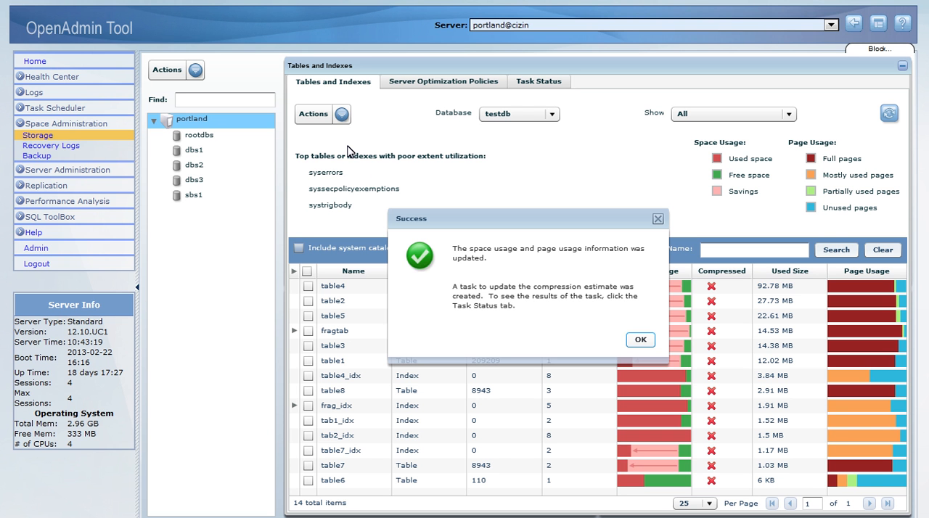
click(640, 341)
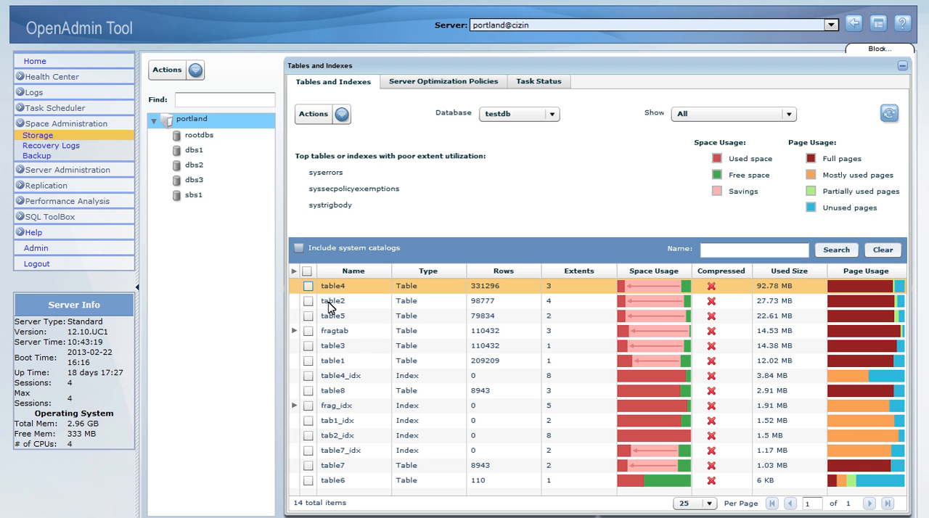
Select table4, table2, table5, table3, table1 and table8, plus the dbs2 and dbs1 fragments of fragtab
click(308, 286)
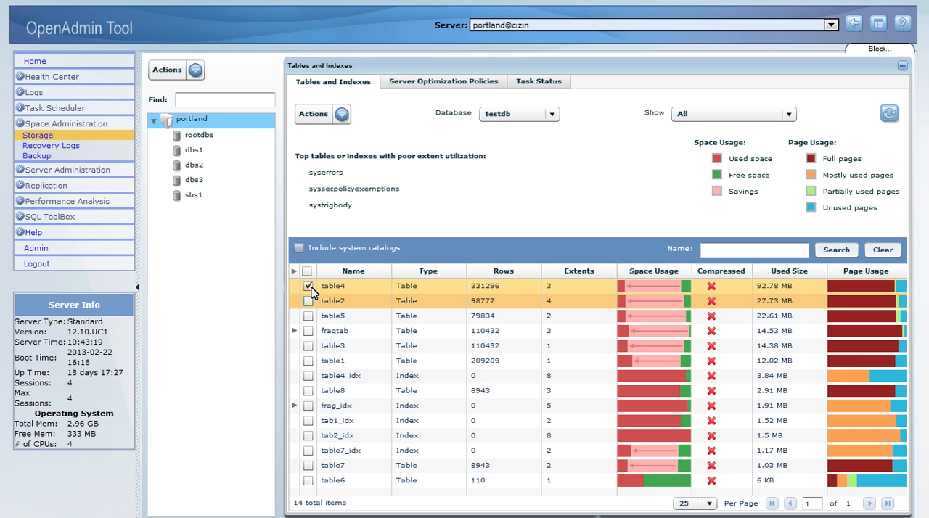
click(308, 301)
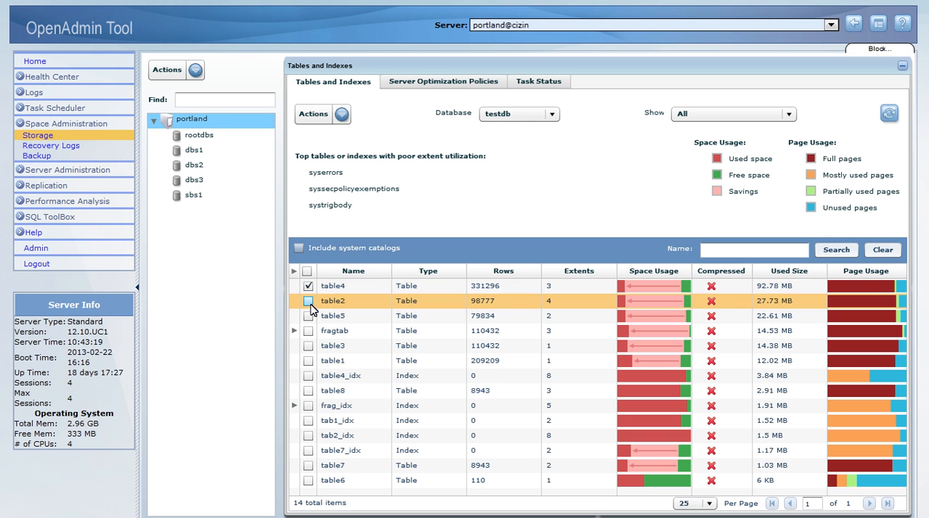
click(308, 316)
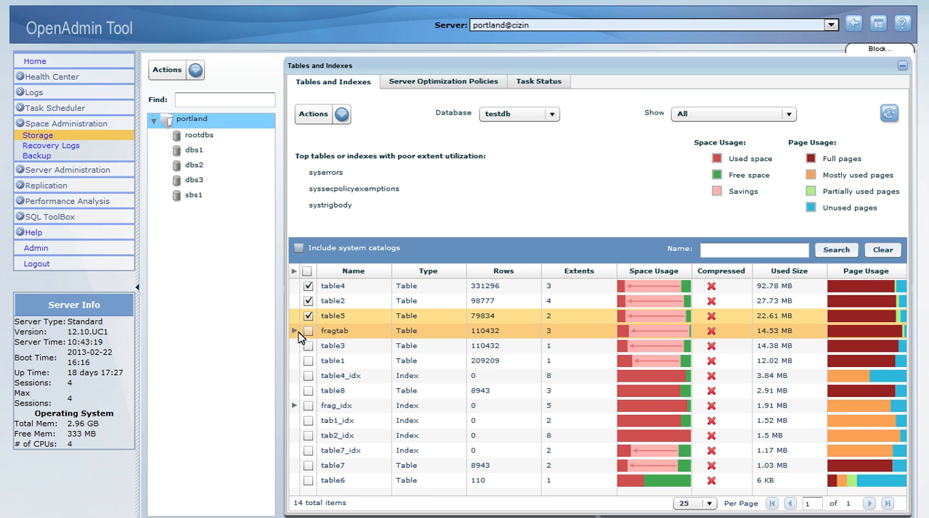
click(294, 330)
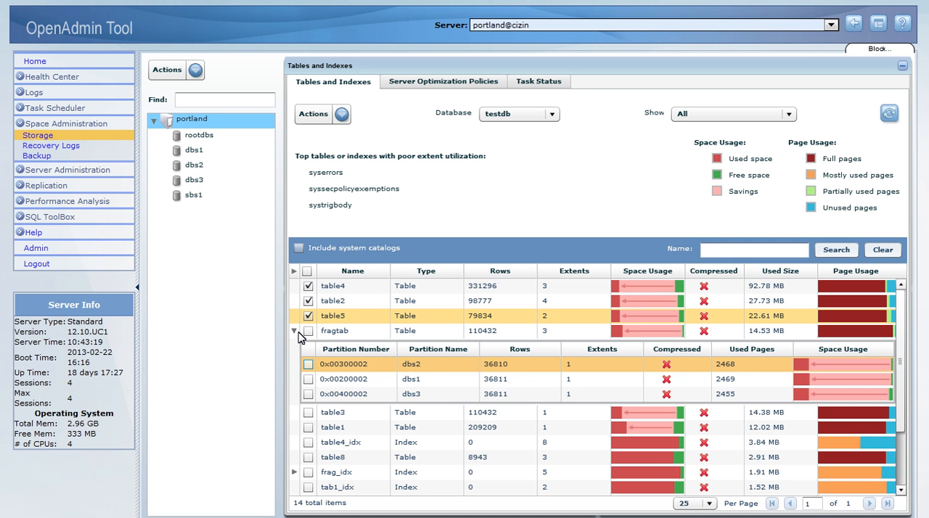
click(308, 364)
click(308, 379)
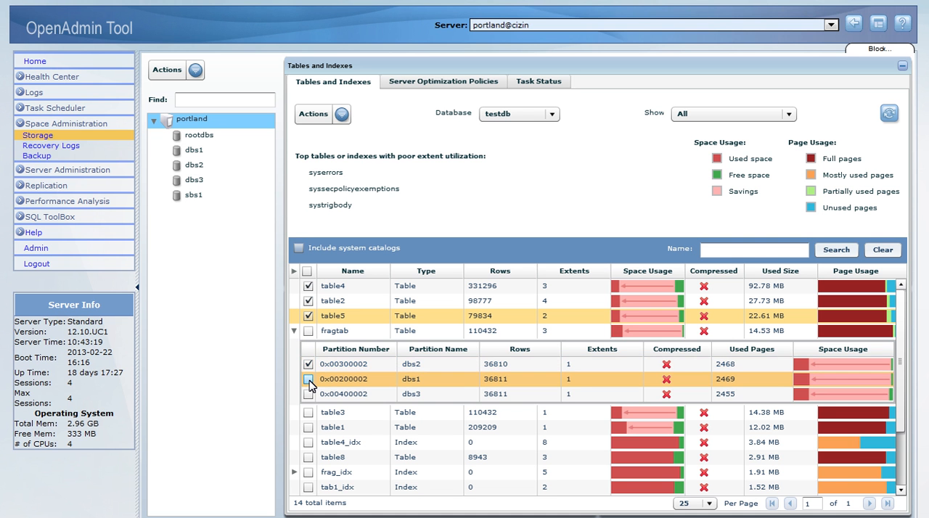
click(309, 427)
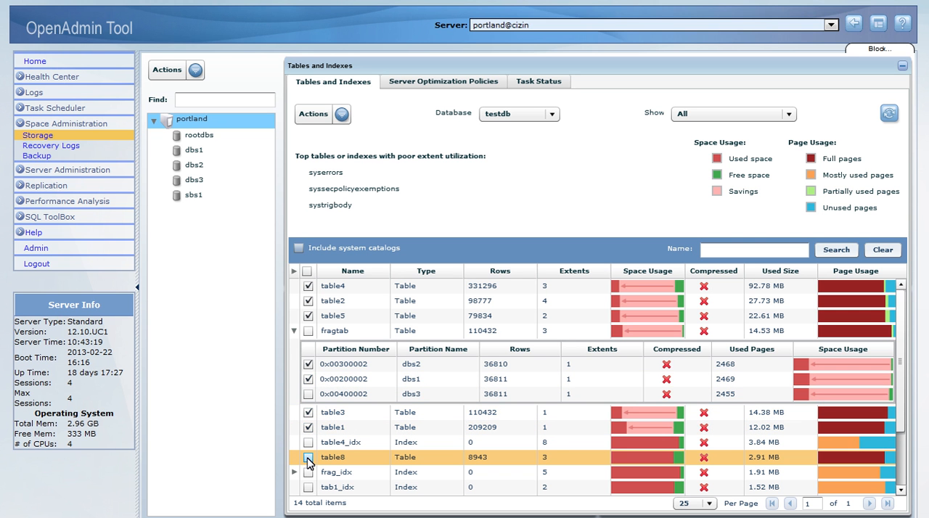
click(308, 458)
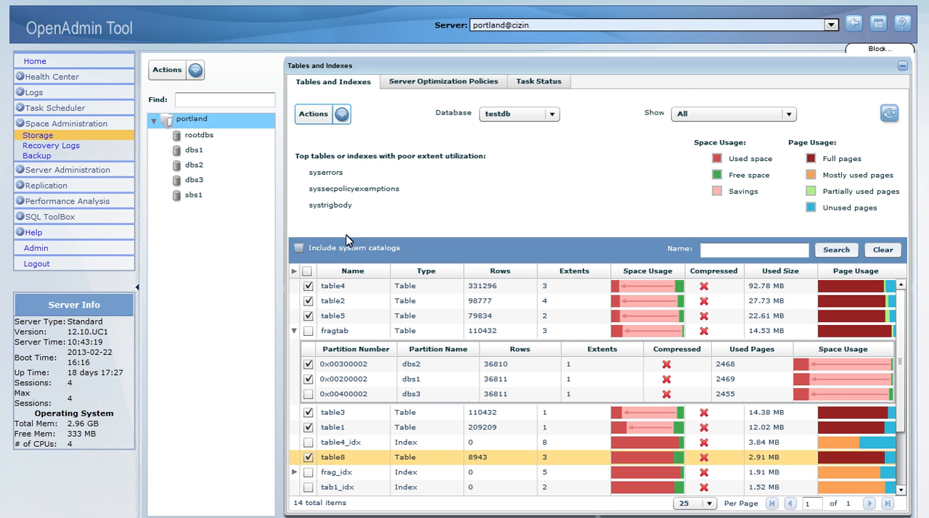
Run Optimize Space on the selected tables and fragments with Compress including simple large objects, Repack, Shrink and Defragment extents
click(344, 115)
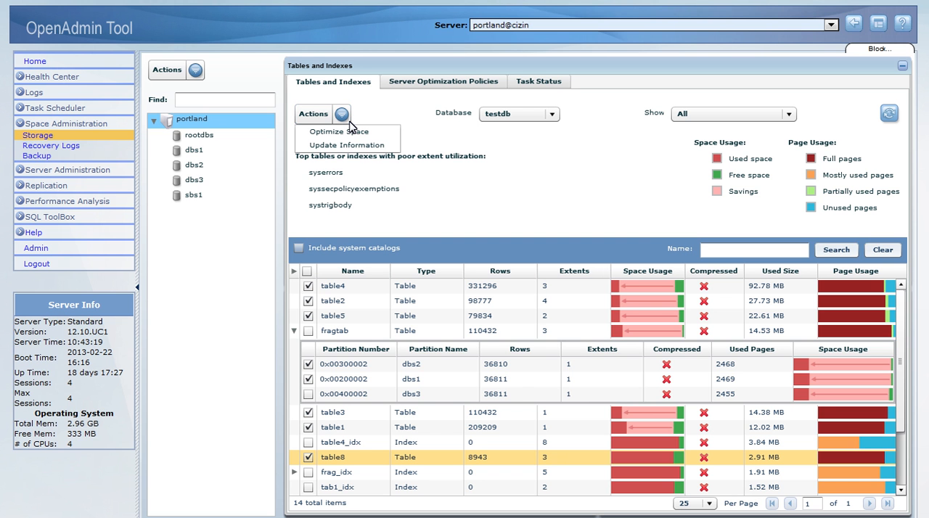
click(351, 134)
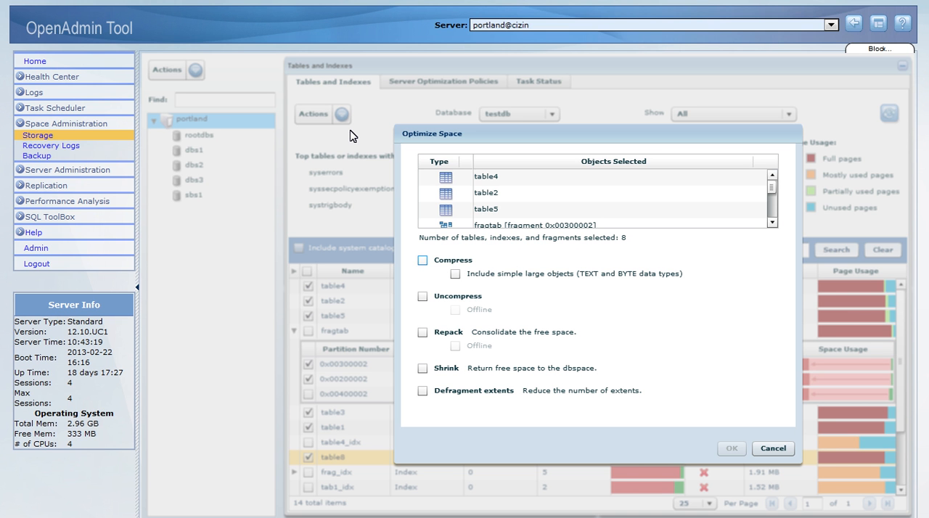
click(422, 260)
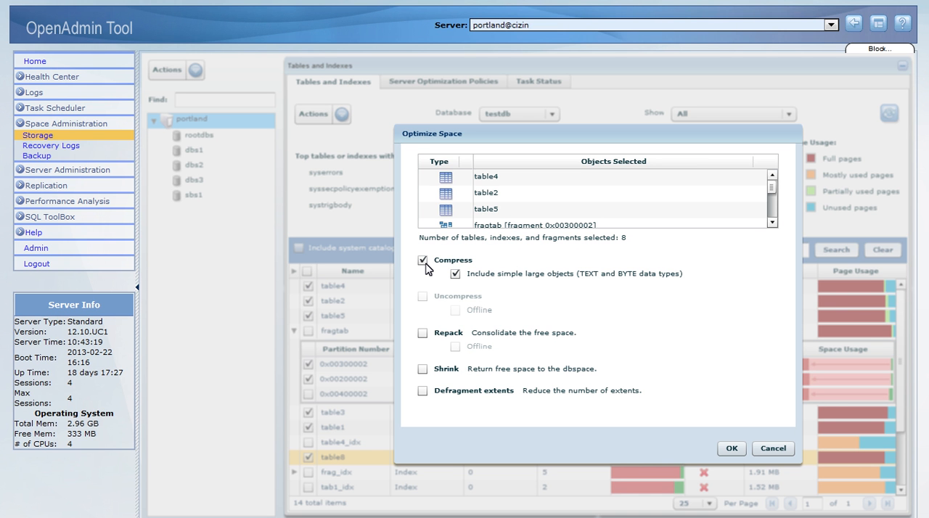
click(423, 333)
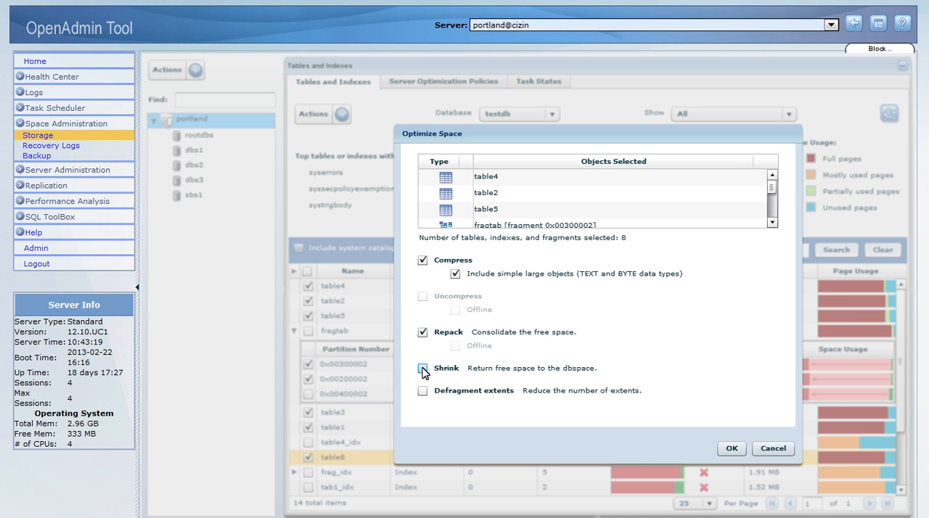
click(423, 369)
click(423, 391)
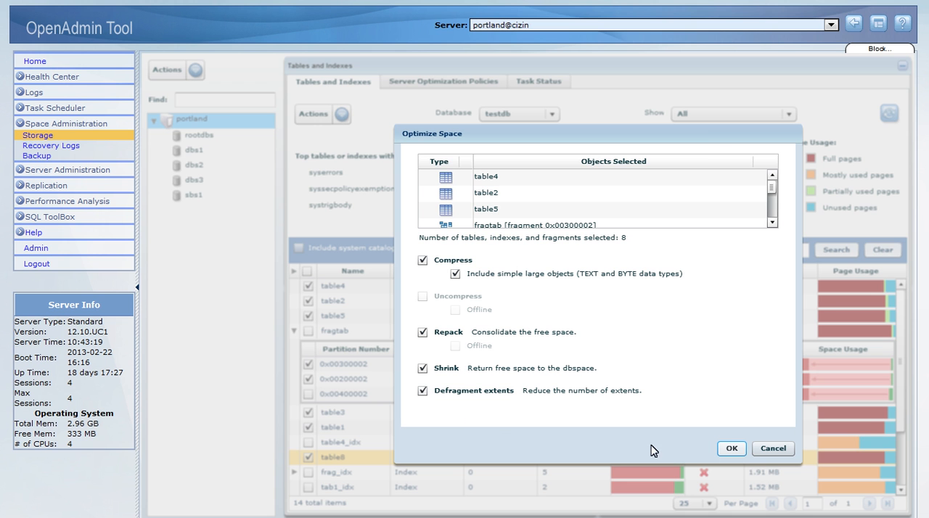
click(732, 448)
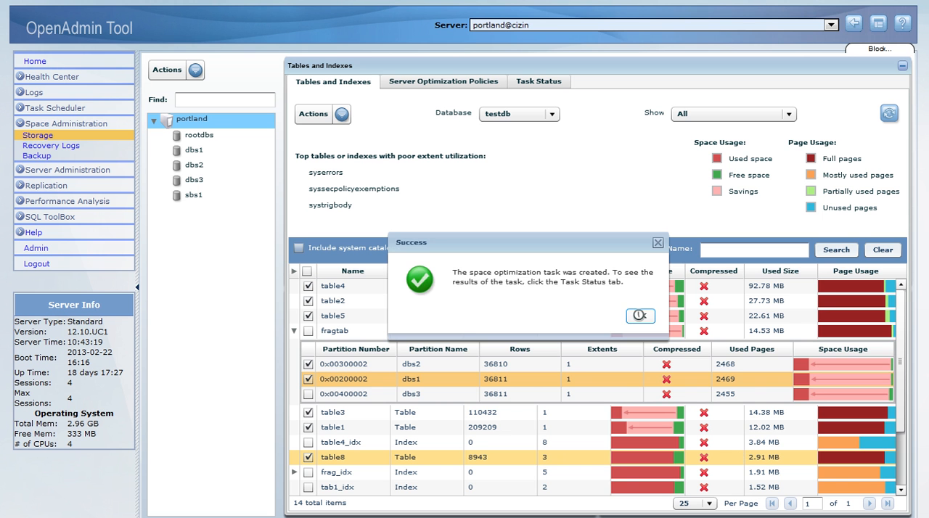
click(638, 315)
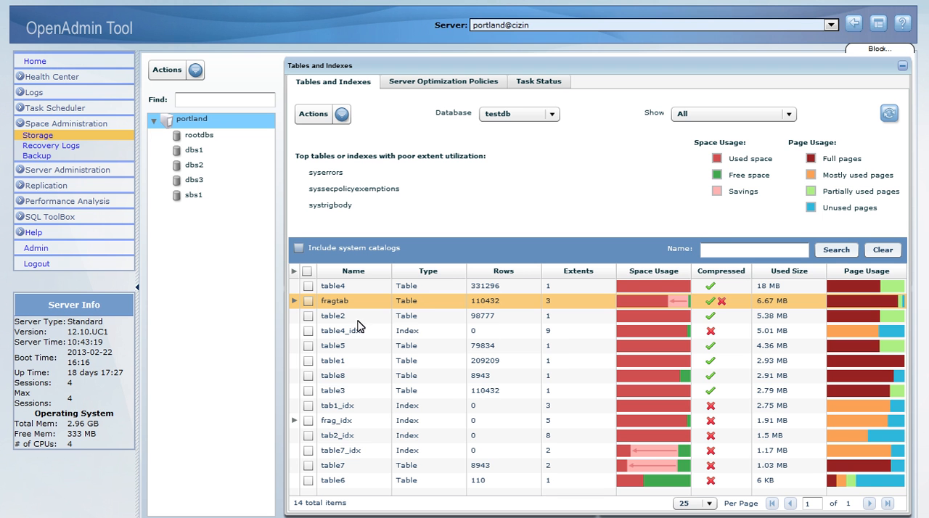
Examine the compression state of the individual fragments of fragtab
click(294, 300)
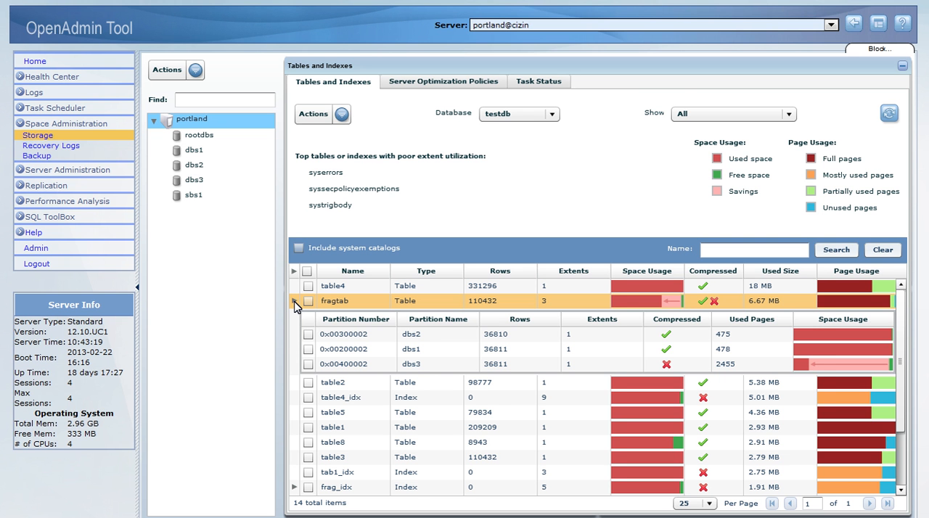
click(294, 300)
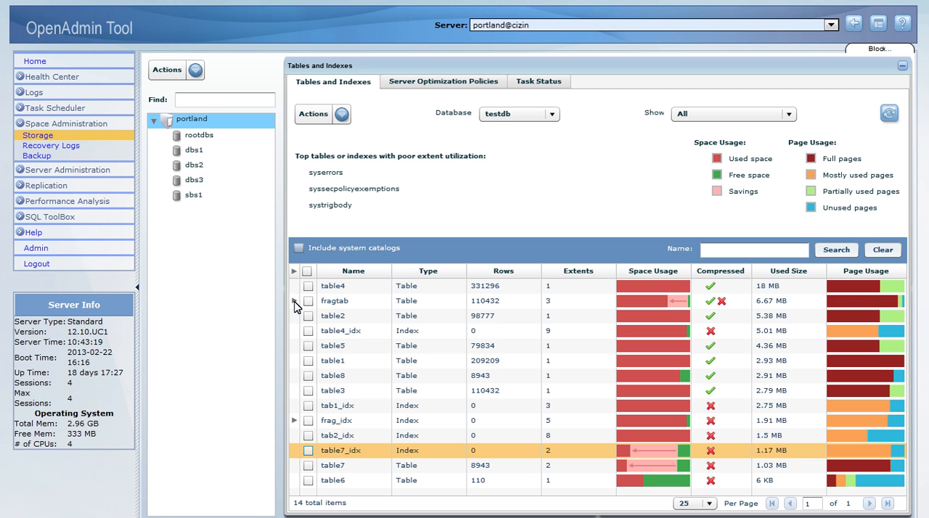
Run Optimize Space on the index table7_idx with Compress, Repack, Shrink and Defragment extents
click(308, 450)
click(341, 114)
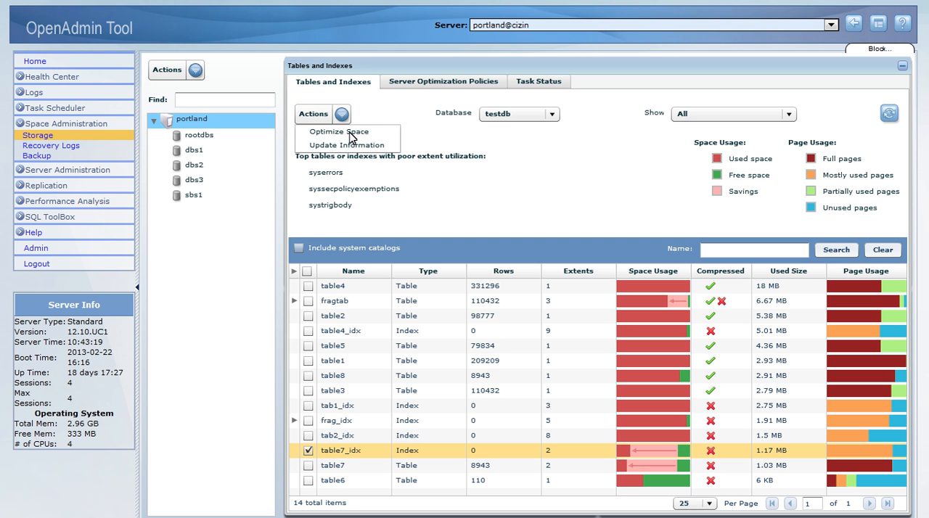
click(351, 137)
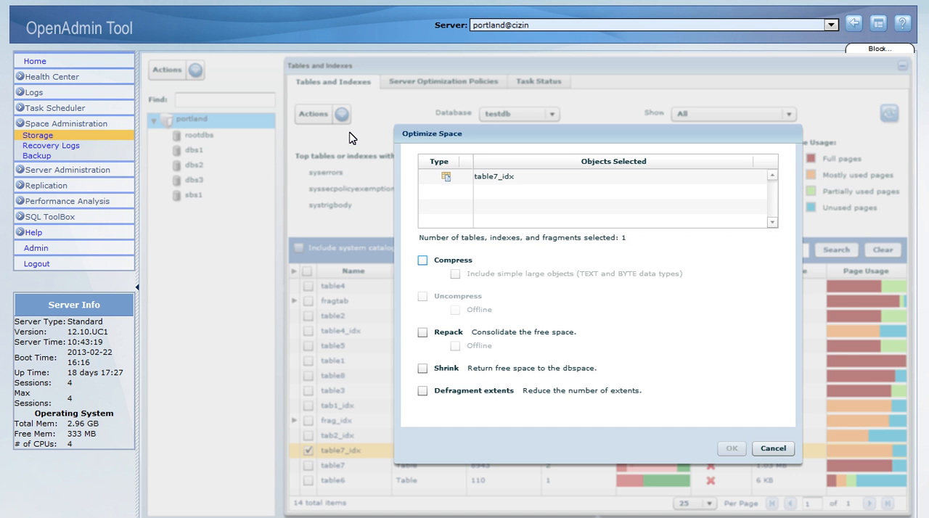
click(422, 262)
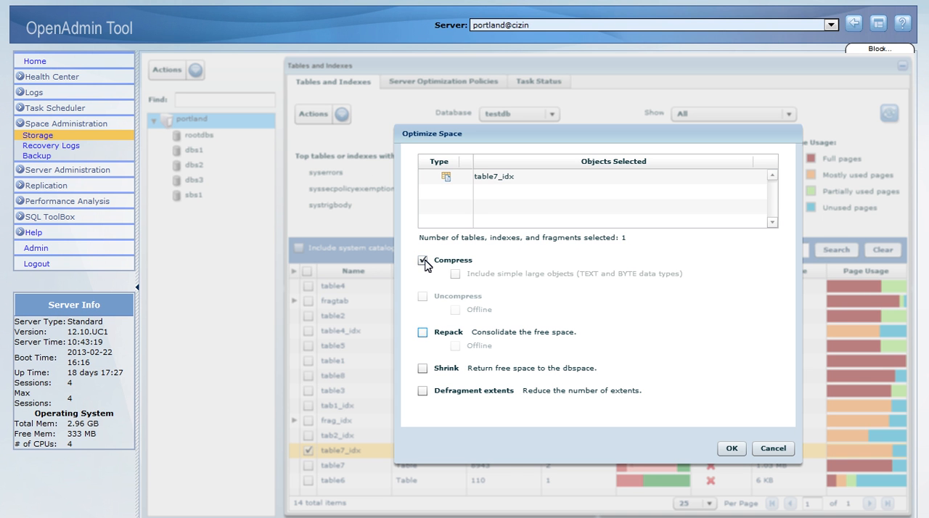
click(423, 333)
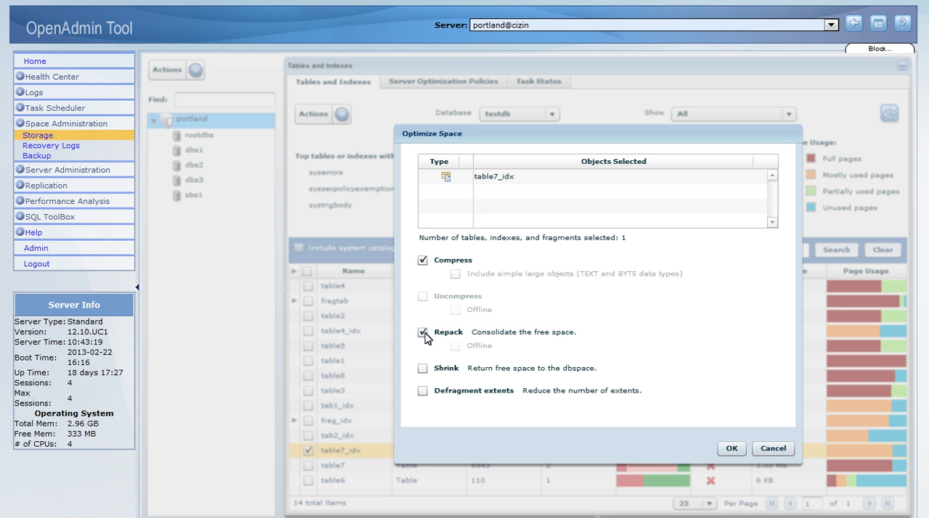
click(422, 391)
click(730, 450)
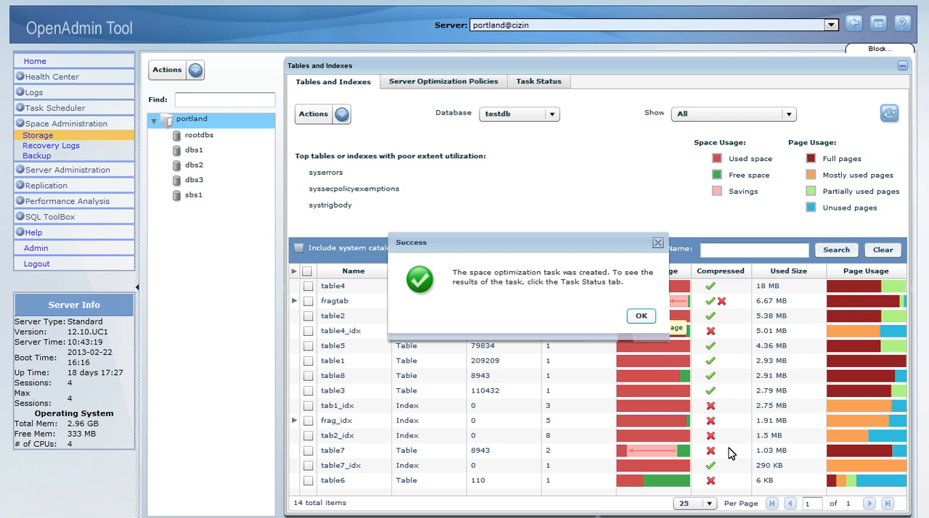
click(641, 316)
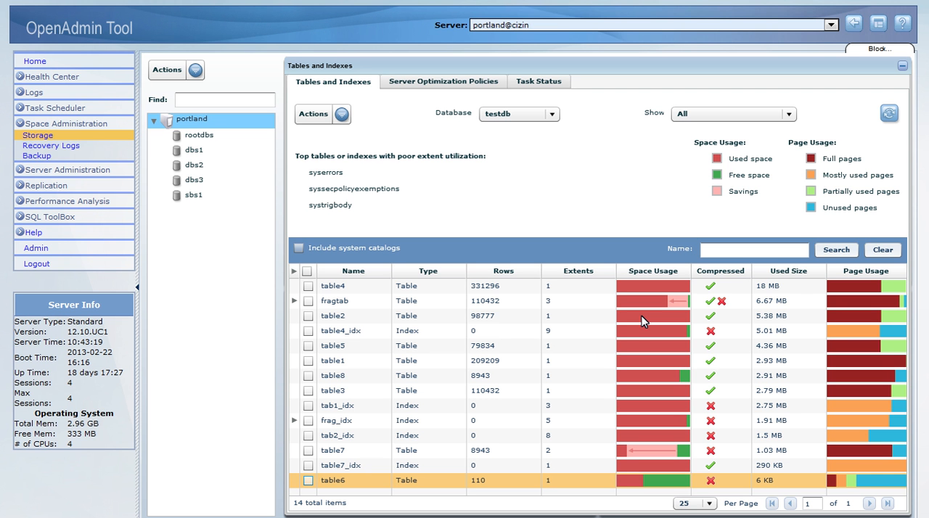
Run Optimize Space on table6 with only the Compress option
click(308, 480)
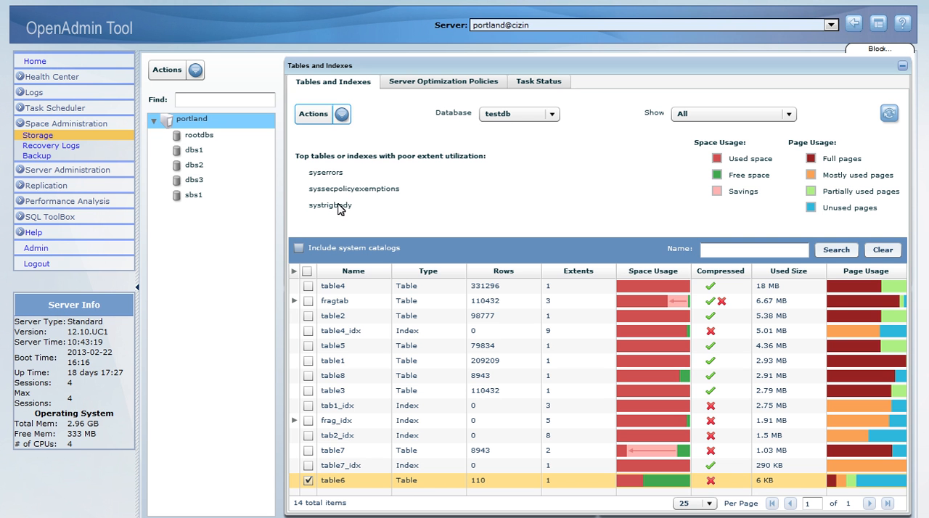
click(340, 116)
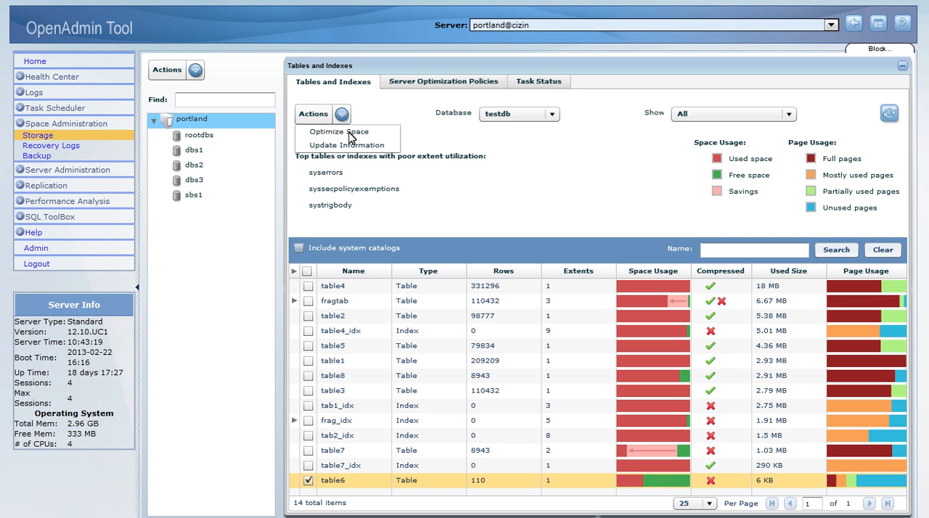
click(351, 135)
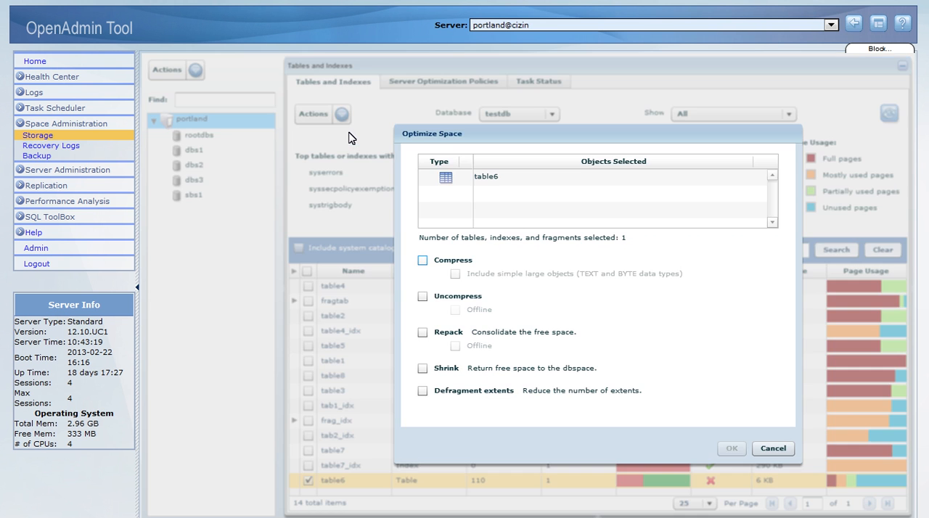
click(423, 261)
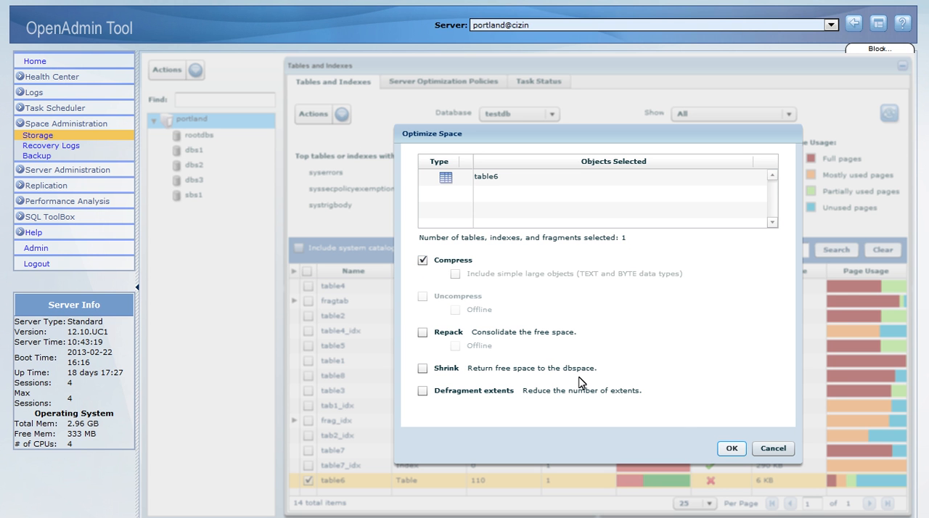
click(733, 449)
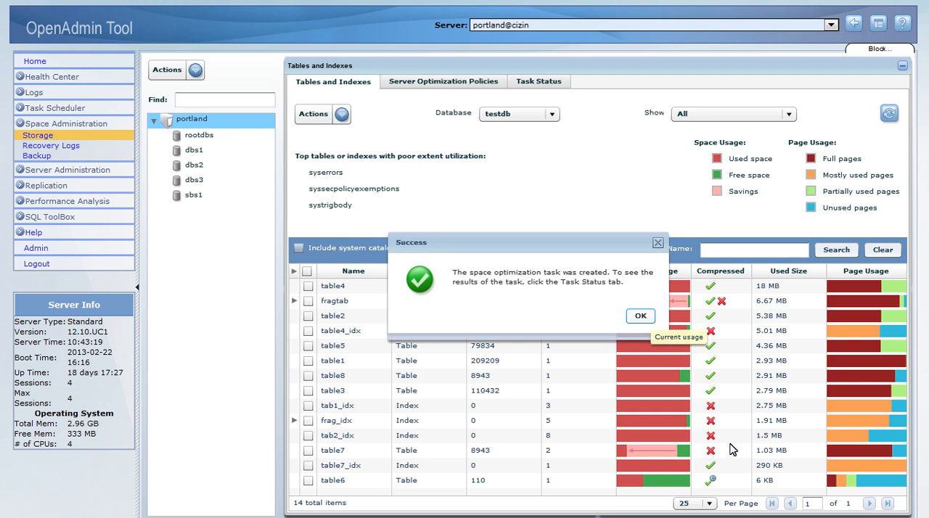
click(640, 317)
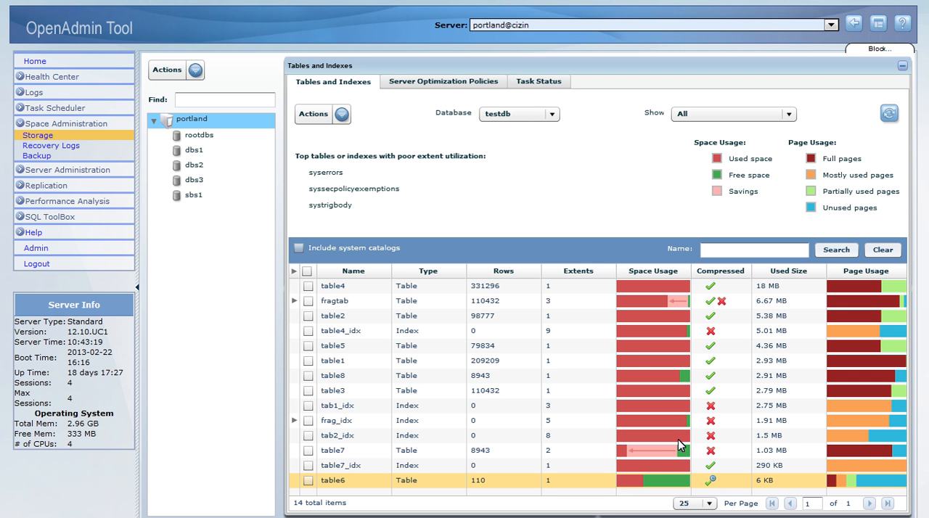
Review the results of the optimization tasks and the server optimization policies, returning to the testdb table list
click(541, 87)
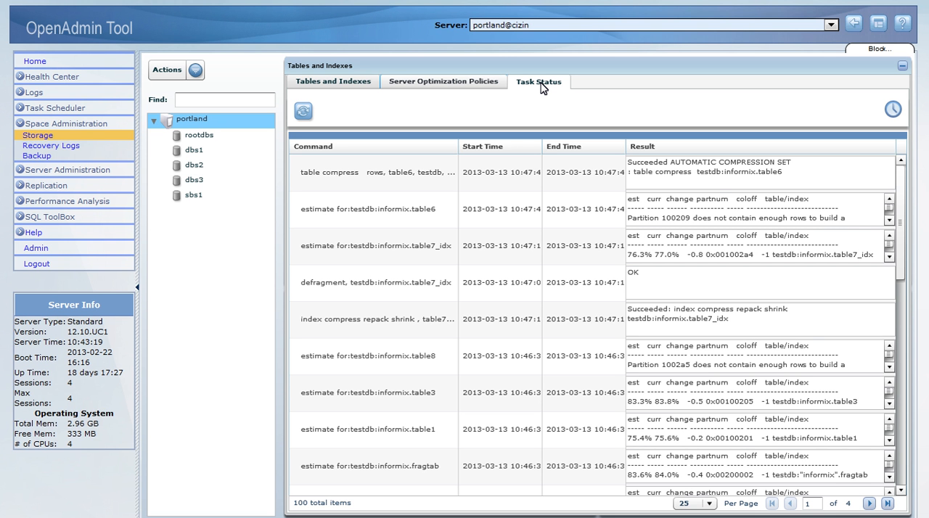
click(475, 84)
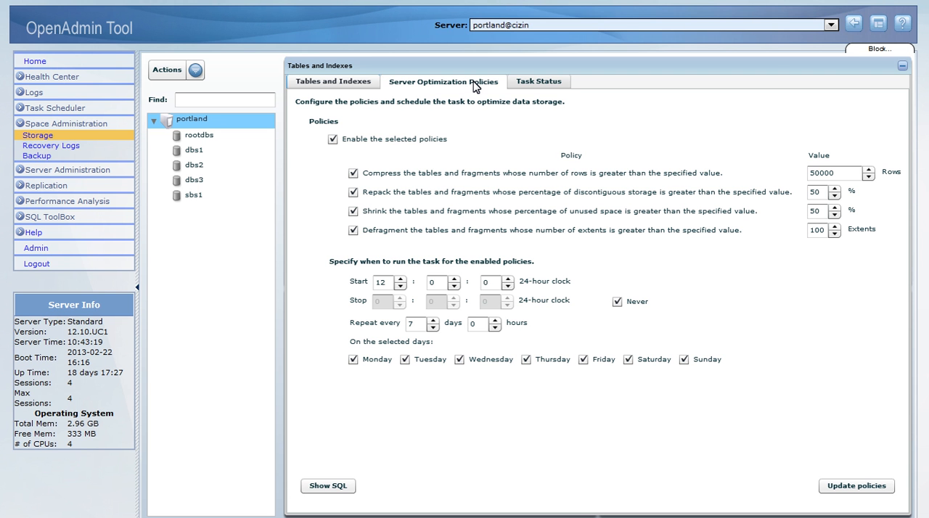
click(357, 90)
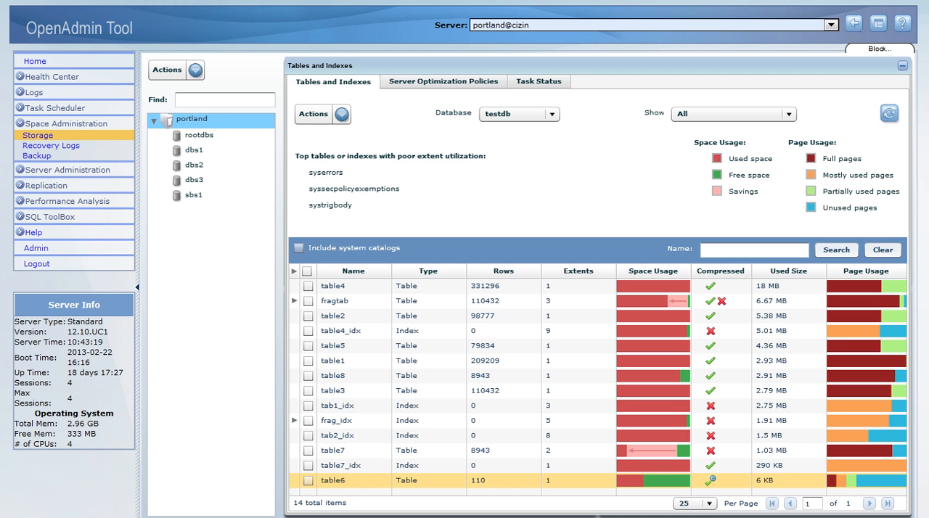